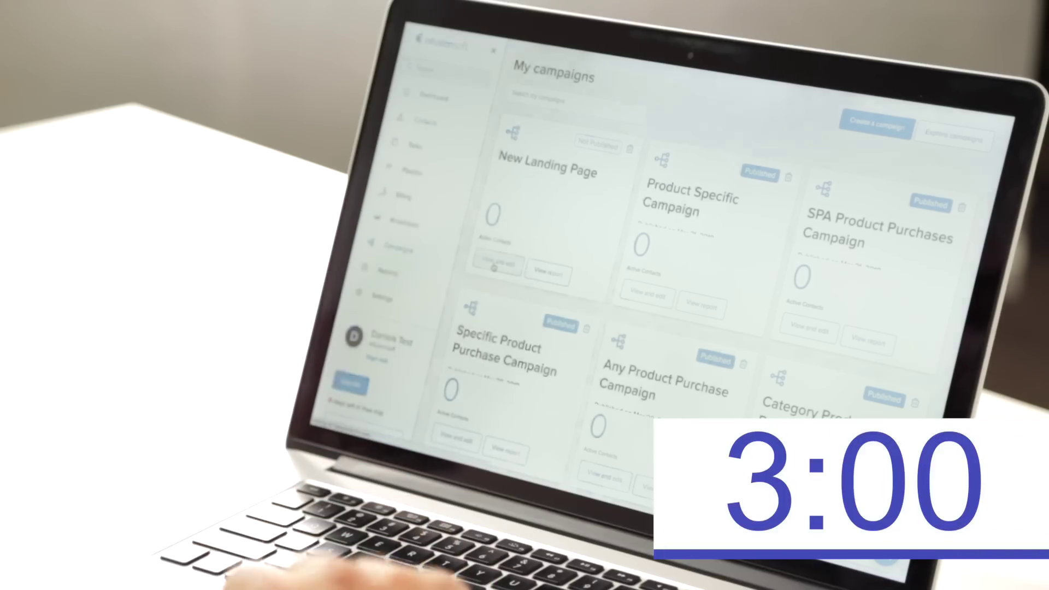
# Step: Open the New Landing Page campaign from the Campaigns list for editing
pyautogui.click(493, 267)
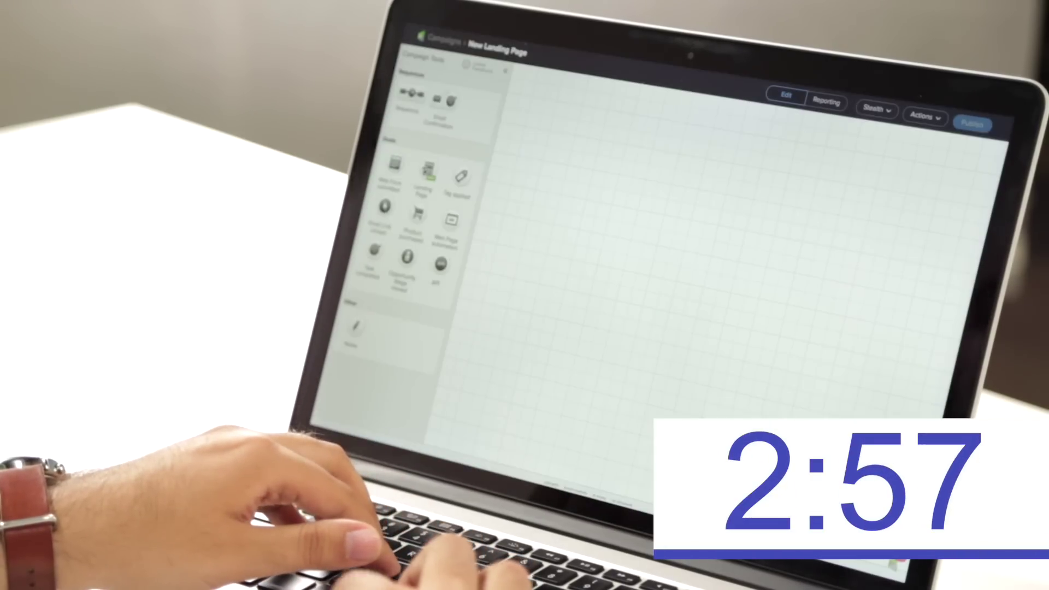
# Step: Add a landing page to the campaign canvas and browse the template gallery
pyautogui.moveTo(563, 143); pyautogui.dragTo(576, 189)
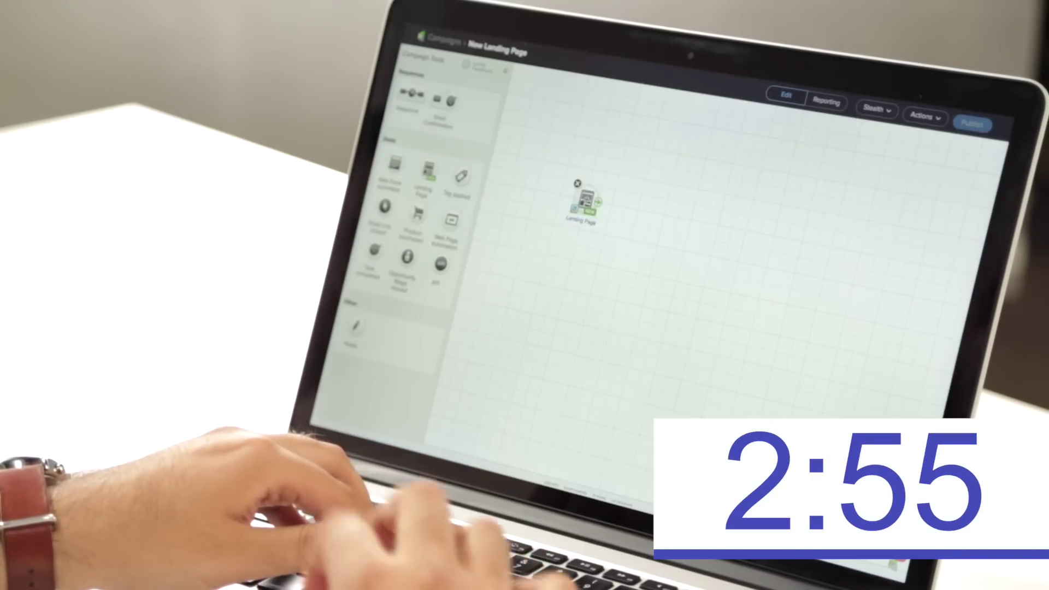
pyautogui.doubleClick(586, 201)
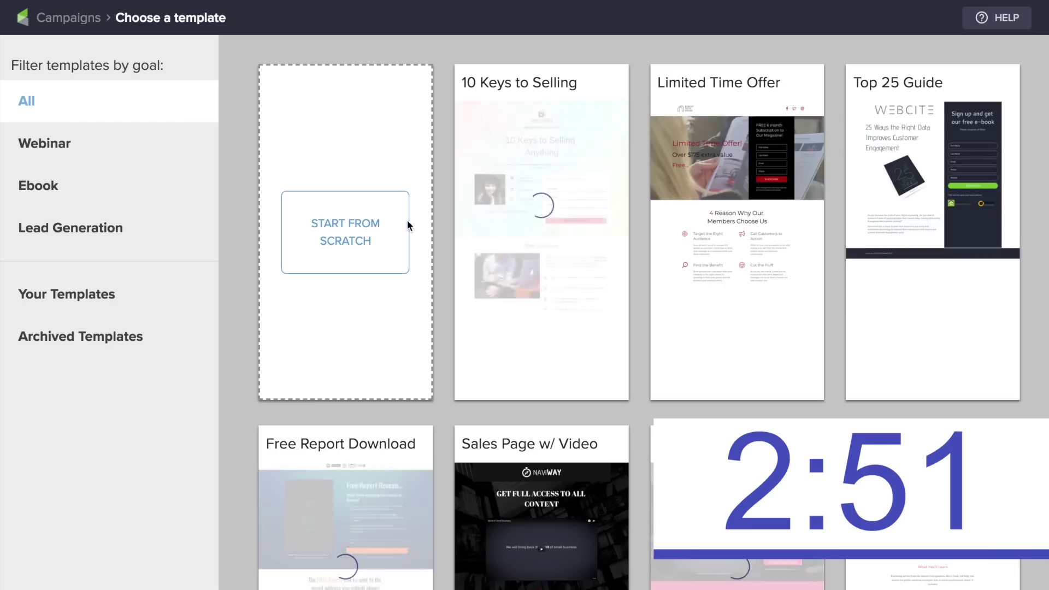
pyautogui.scroll(-5, 775, 304)
pyautogui.scroll(-8, 774, 304)
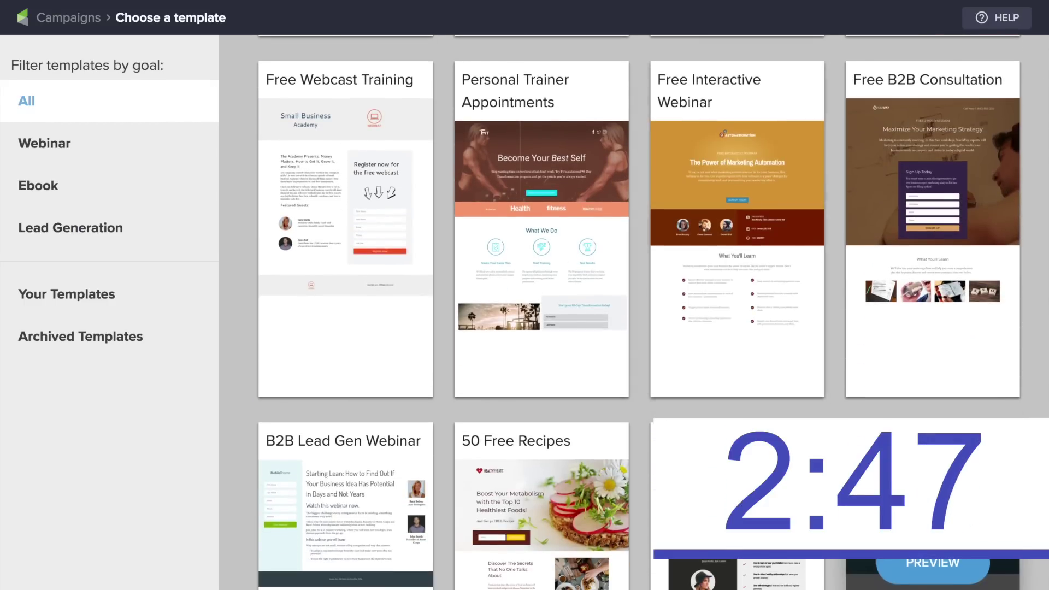
pyautogui.scroll(-5, 929, 383)
pyautogui.scroll(-5, 933, 328)
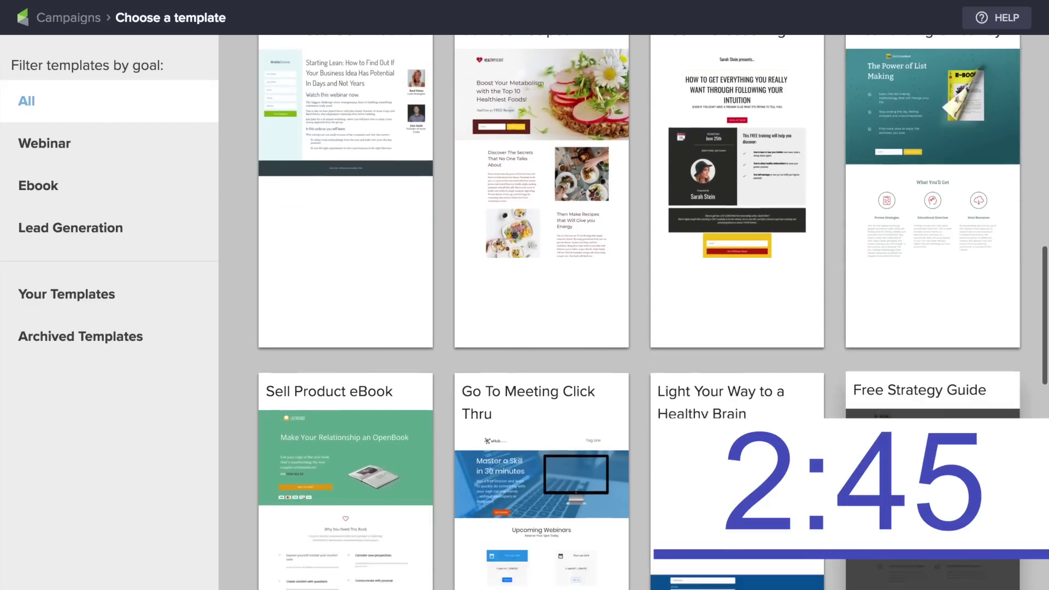
pyautogui.scroll(-10, 639, 306)
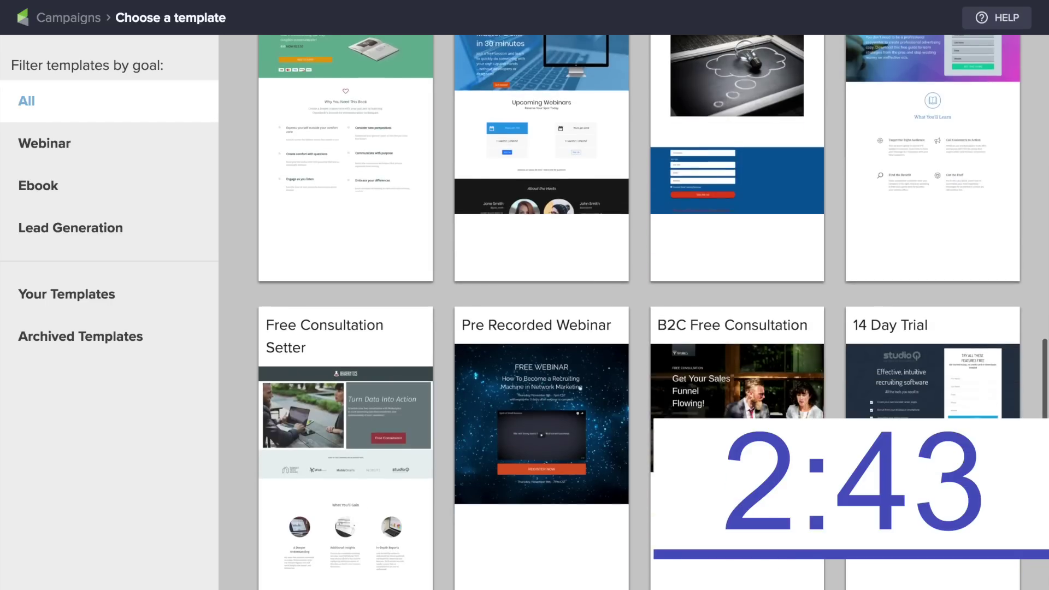
pyautogui.scroll(-5, 639, 306)
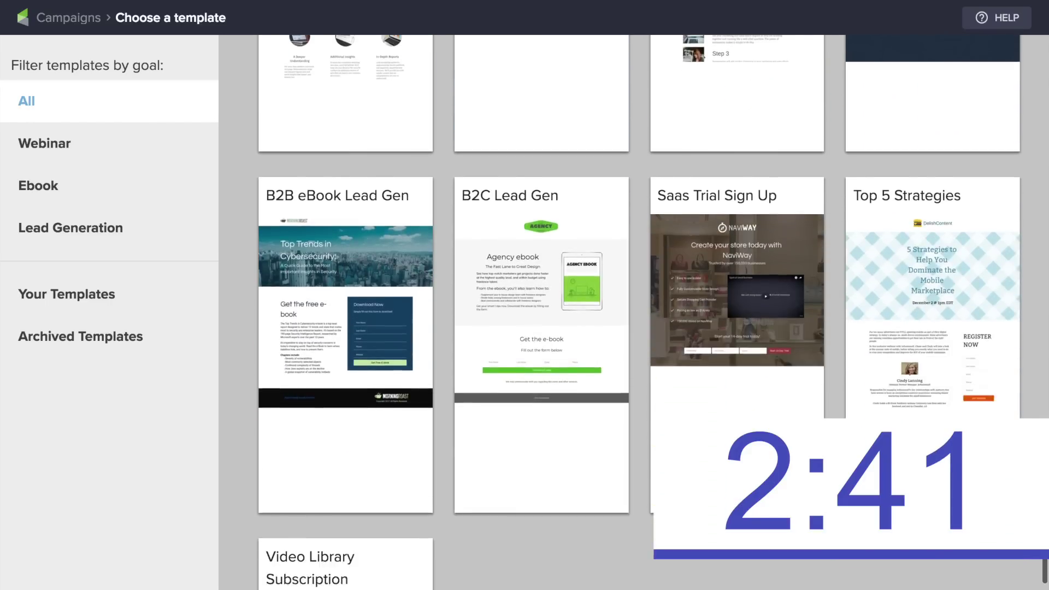
pyautogui.scroll(4, 639, 306)
pyautogui.scroll(20, 933, 383)
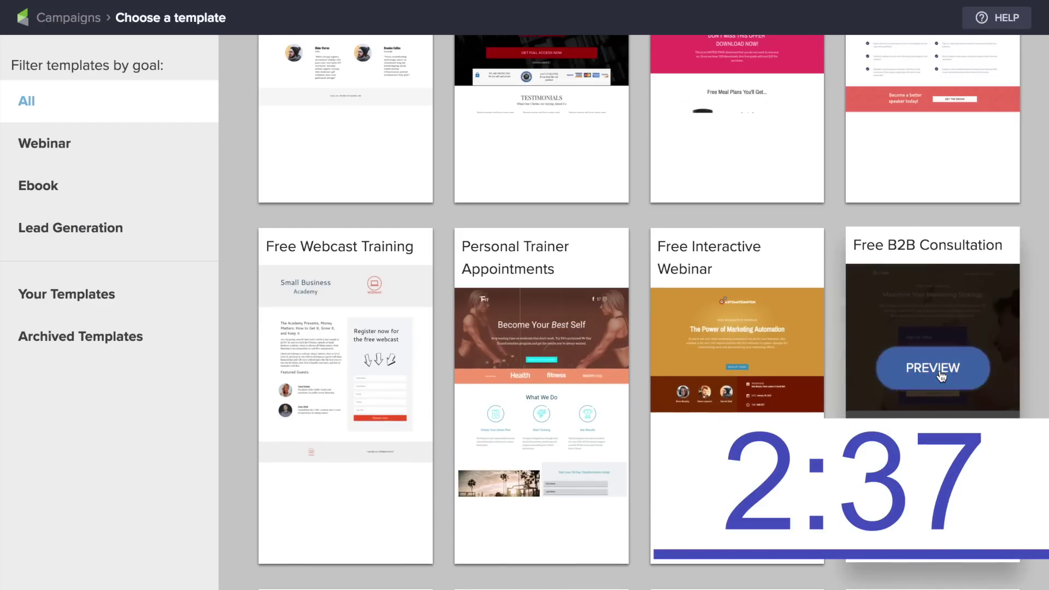
# Step: Preview the Free B2B Consultation template and build the page from it
pyautogui.click(941, 376)
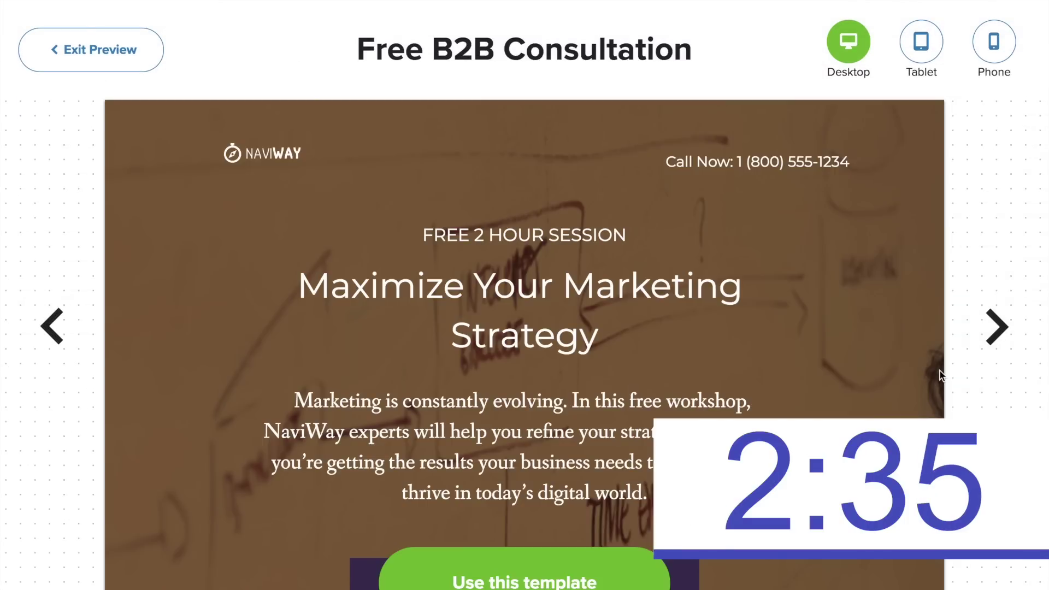
pyautogui.scroll(-3, 543, 494)
pyautogui.scroll(3, 543, 494)
pyautogui.click(538, 578)
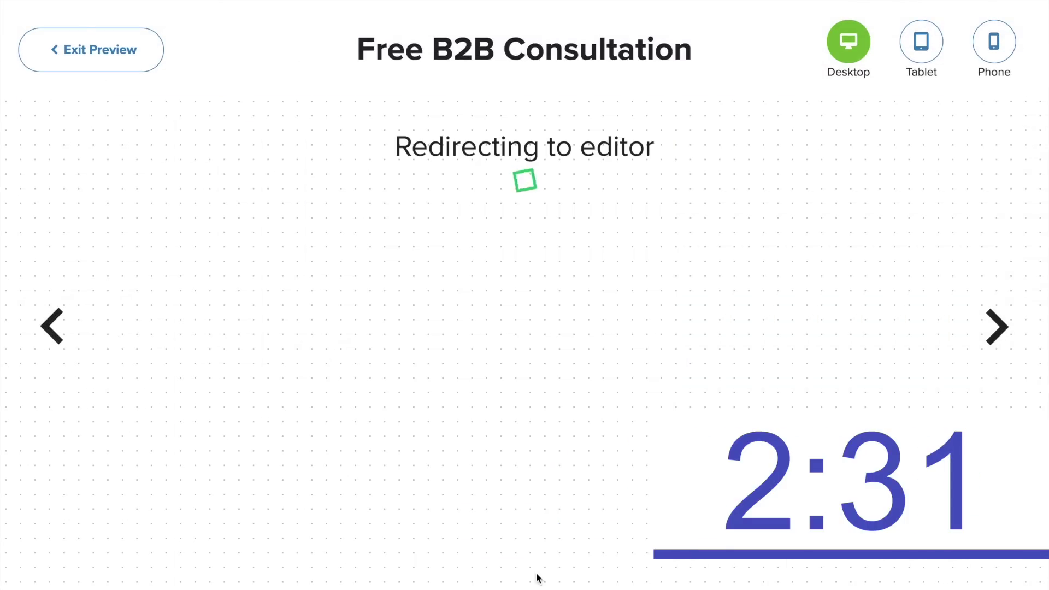
pyautogui.click(555, 239)
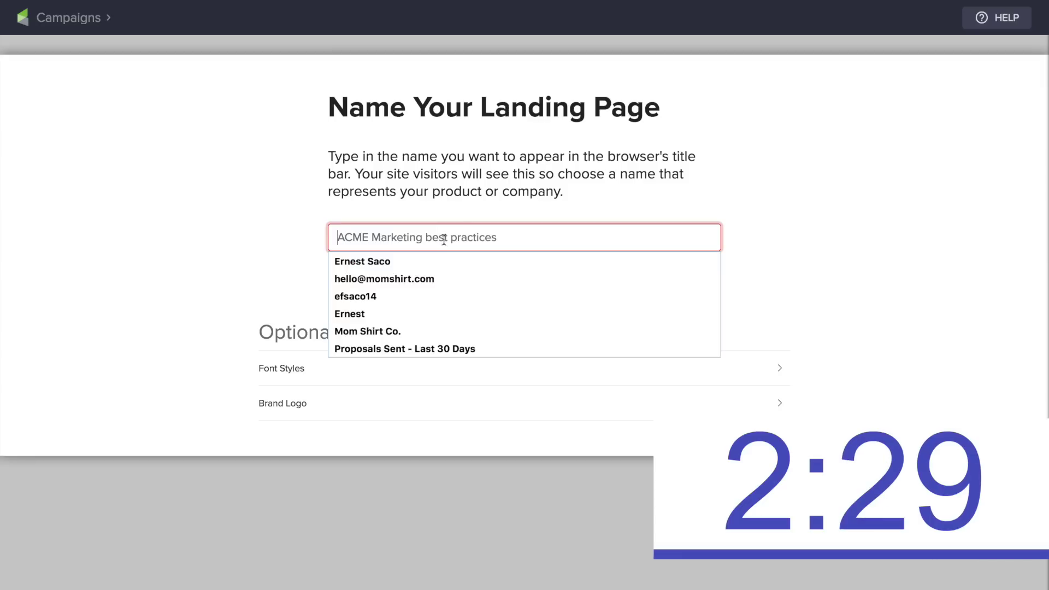
# Step: Name the page 'T Shirt Marketing' and replace NaviWay in the intro with 'T-Shirt Marketing Co.'
pyautogui.write('T S')
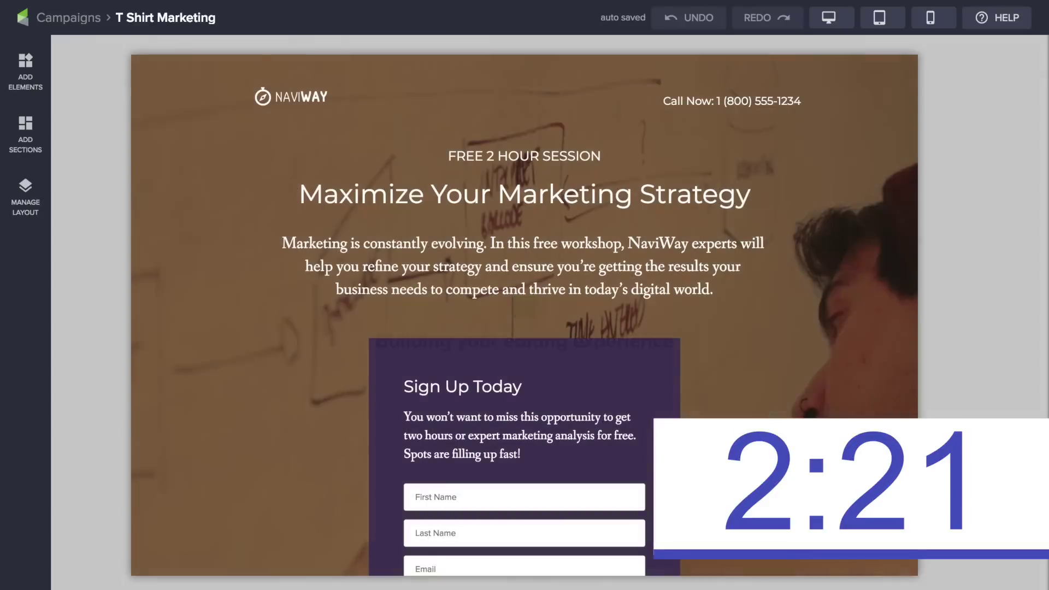
pyautogui.scroll(-1, 721, 396)
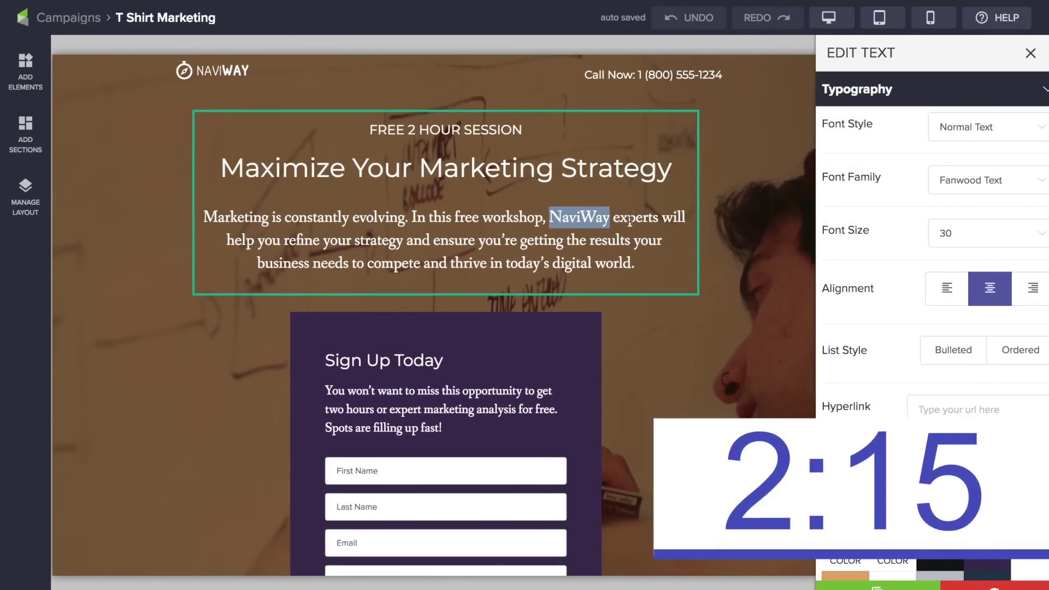
pyautogui.write('T')
pyautogui.write('-Shirt Marketing')
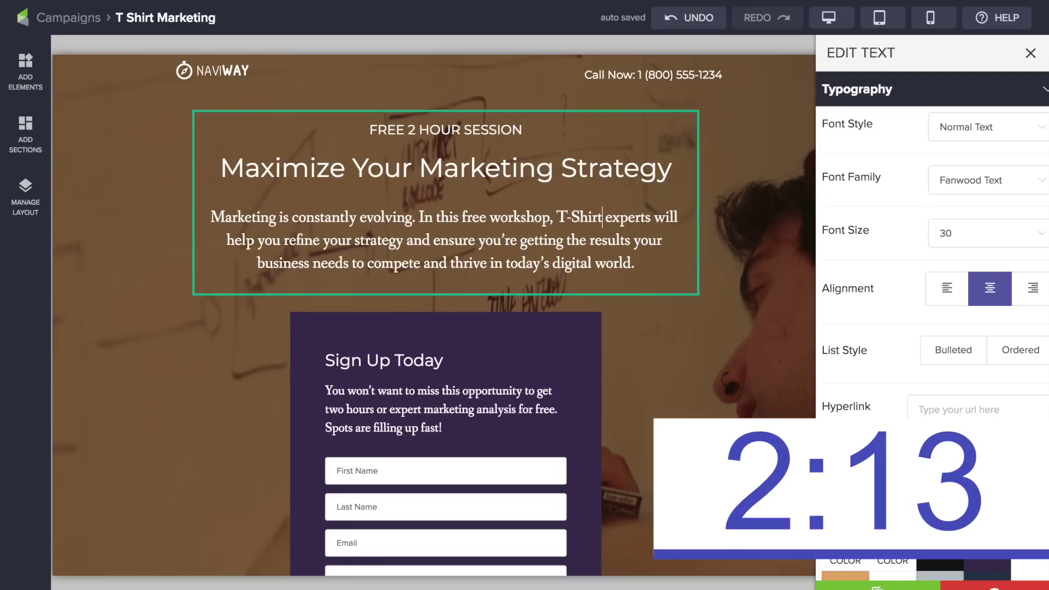
pyautogui.write(' Co.')
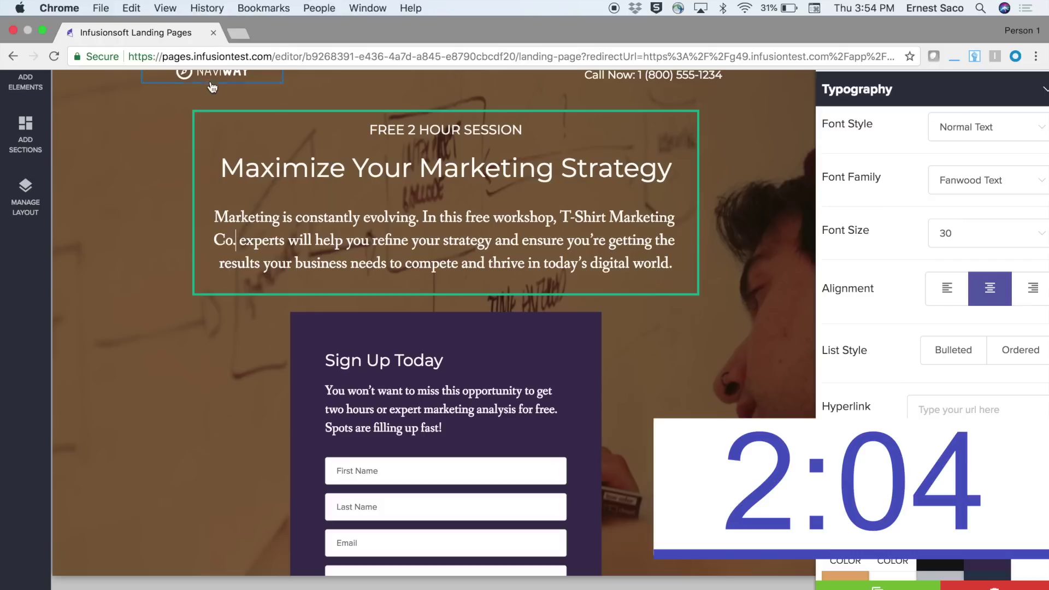
pyautogui.click(213, 74)
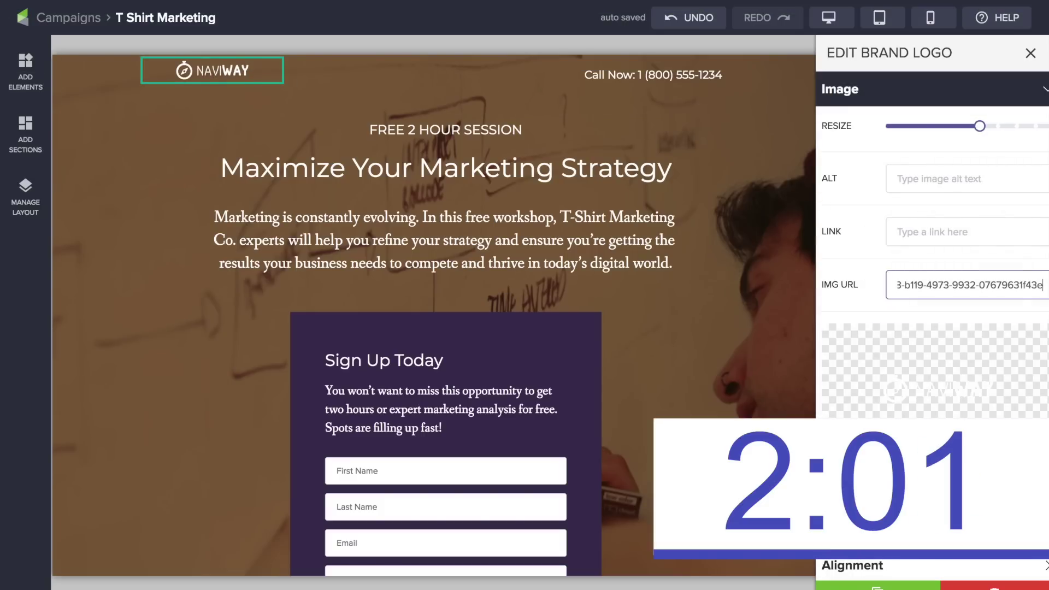
# Step: Swap the brand logo for the Infusionsoft logo from Company Images, resized to maximum
pyautogui.click(935, 383)
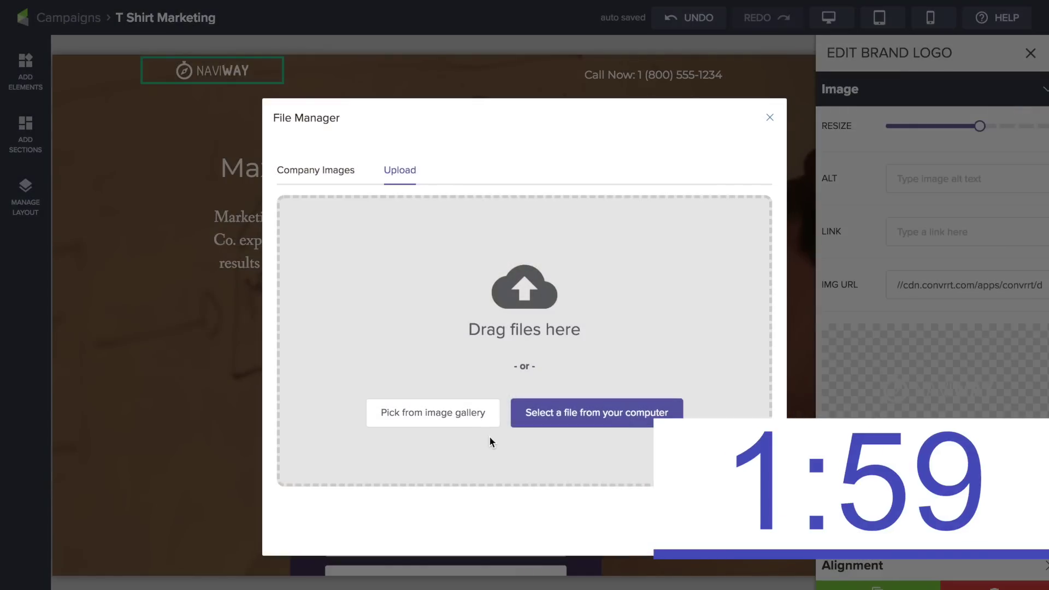
pyautogui.click(335, 171)
pyautogui.scroll(-10, 496, 317)
pyautogui.scroll(-15, 497, 317)
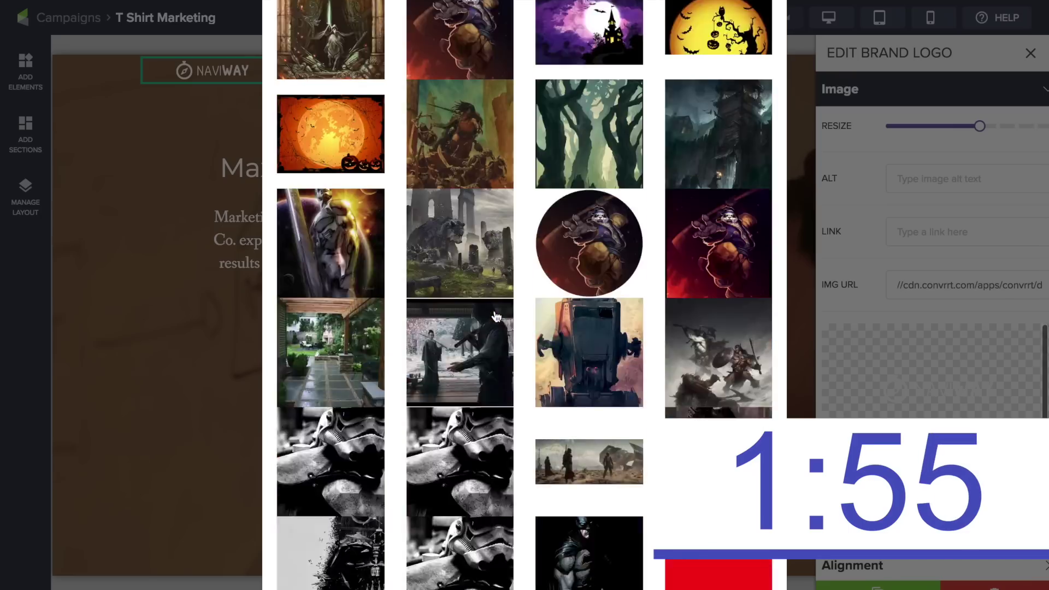
pyautogui.click(734, 408)
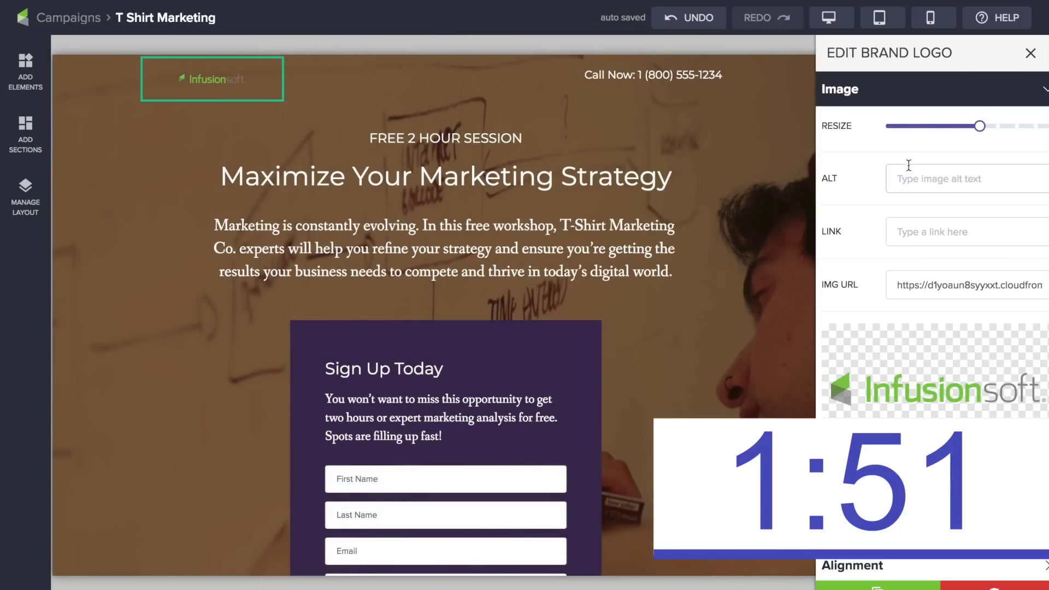
pyautogui.moveTo(980, 127); pyautogui.dragTo(1046, 126)
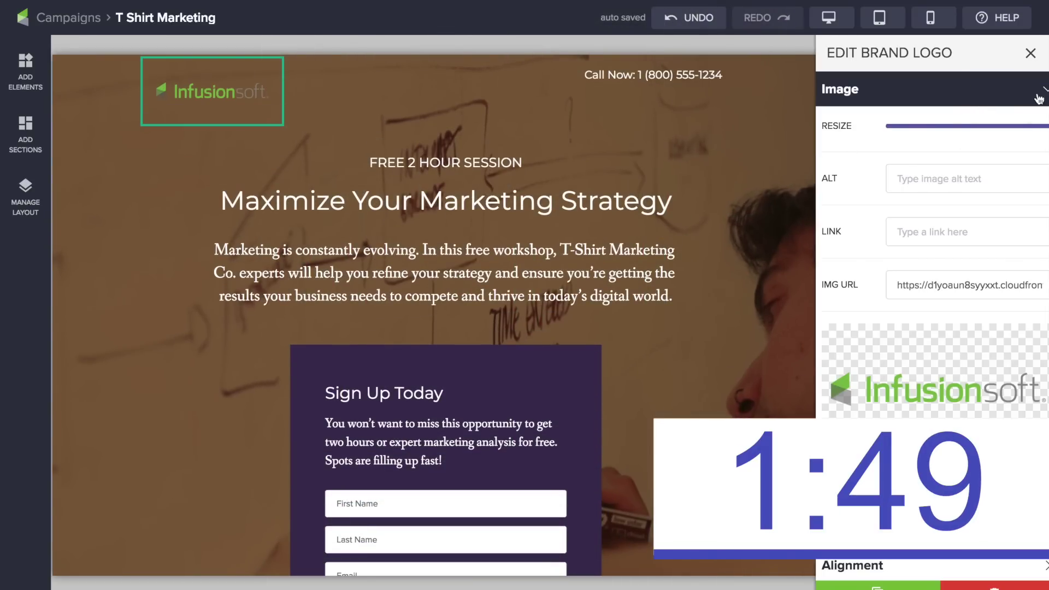
pyautogui.click(1045, 89)
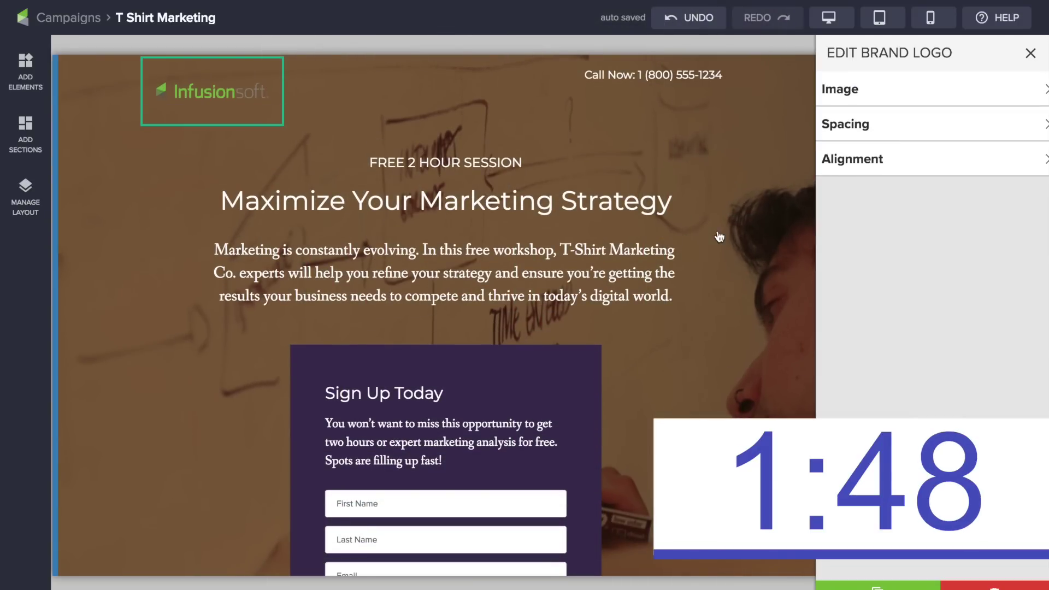
pyautogui.click(1030, 55)
pyautogui.click(717, 73)
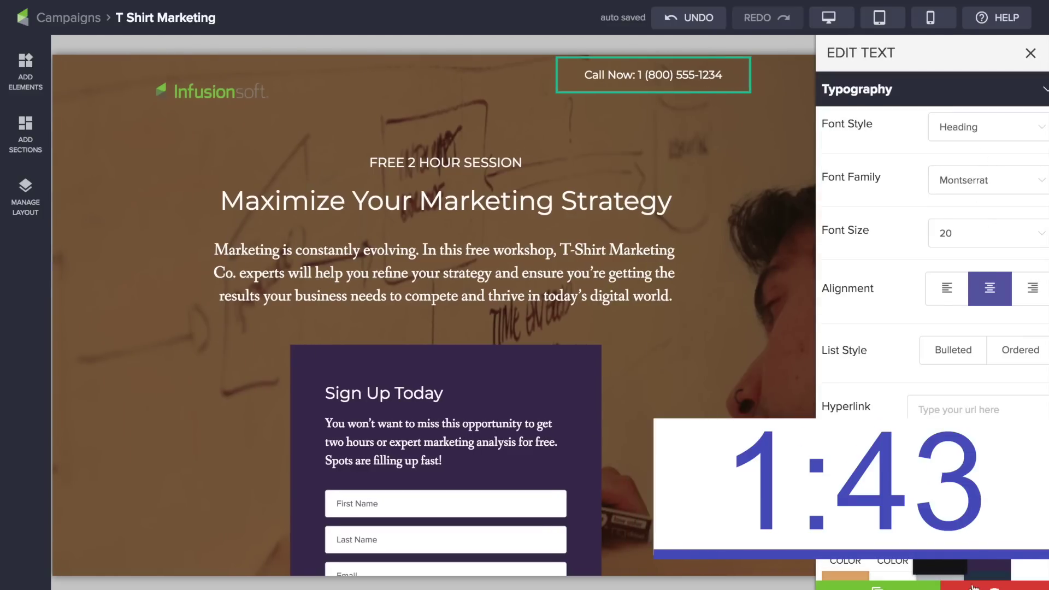
# Step: Delete the Call Now text and the empty placeholder column
pyautogui.press('Delete')
pyautogui.click(757, 127)
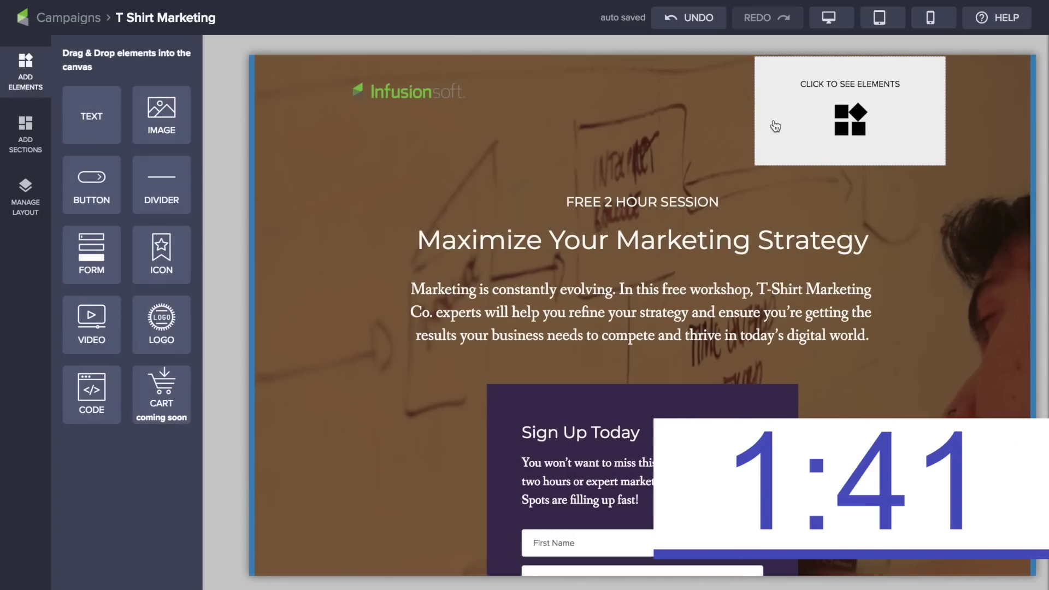
pyautogui.rightClick(816, 127)
pyautogui.click(846, 203)
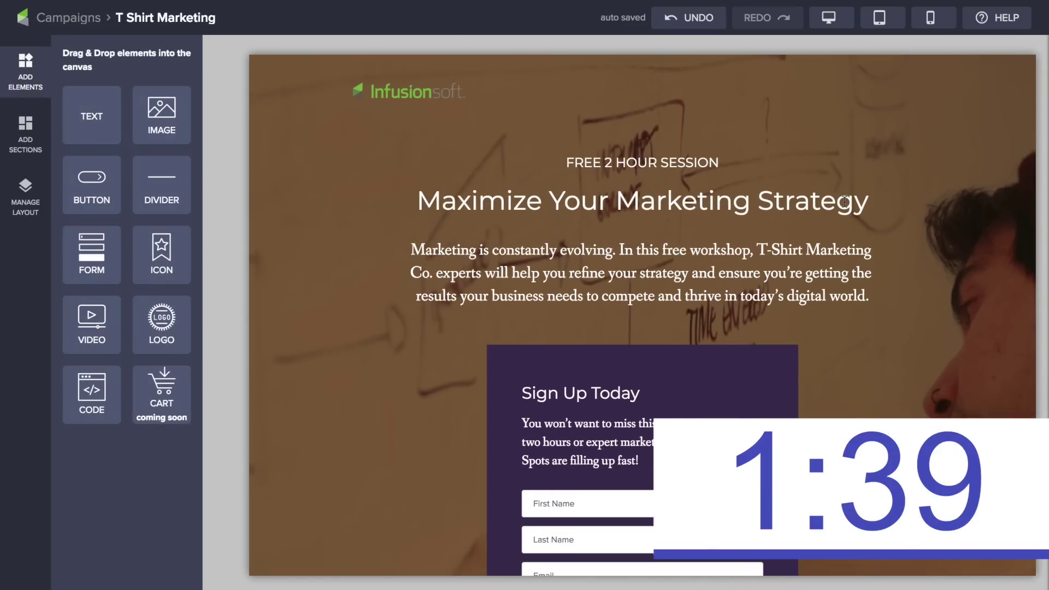
pyautogui.scroll(-8, 933, 290)
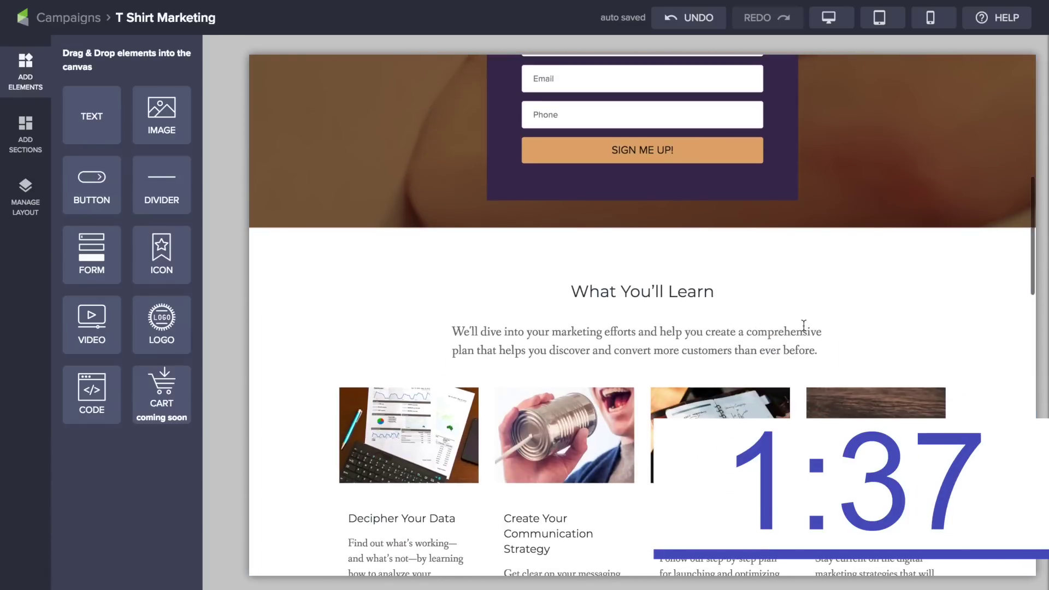
pyautogui.scroll(-3, 727, 354)
# Step: Retitle the What You'll Learn card headings, ending with 'Get Sales'
pyautogui.click(387, 388)
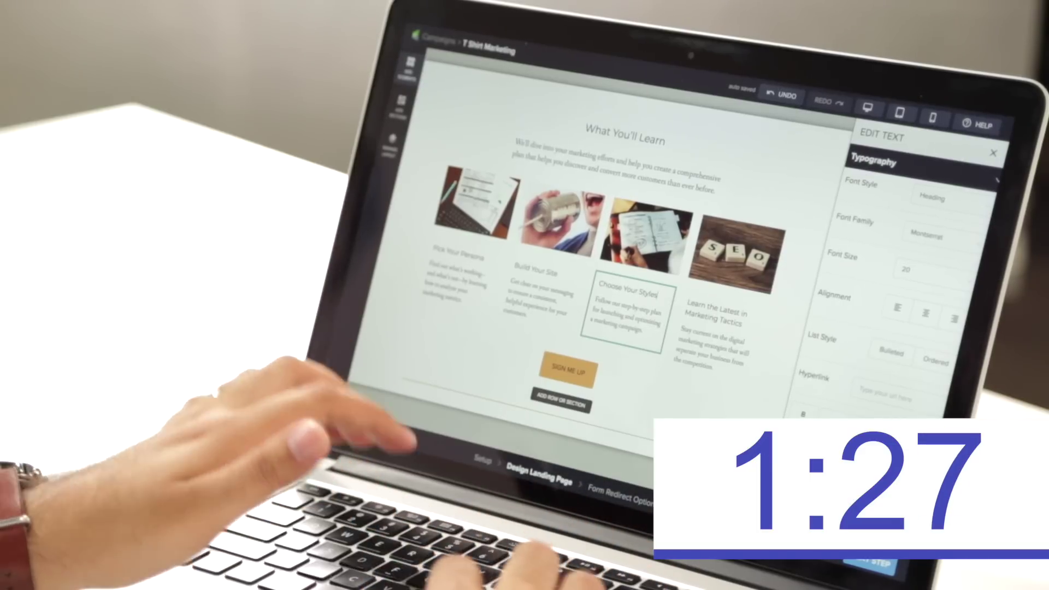
pyautogui.click(716, 314)
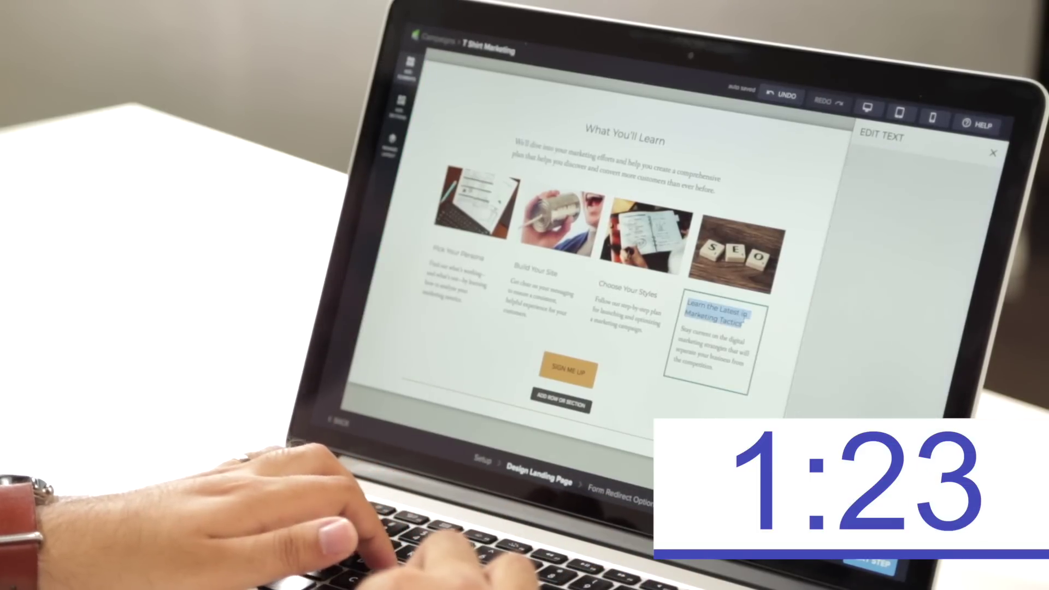
pyautogui.write('Get Sales')
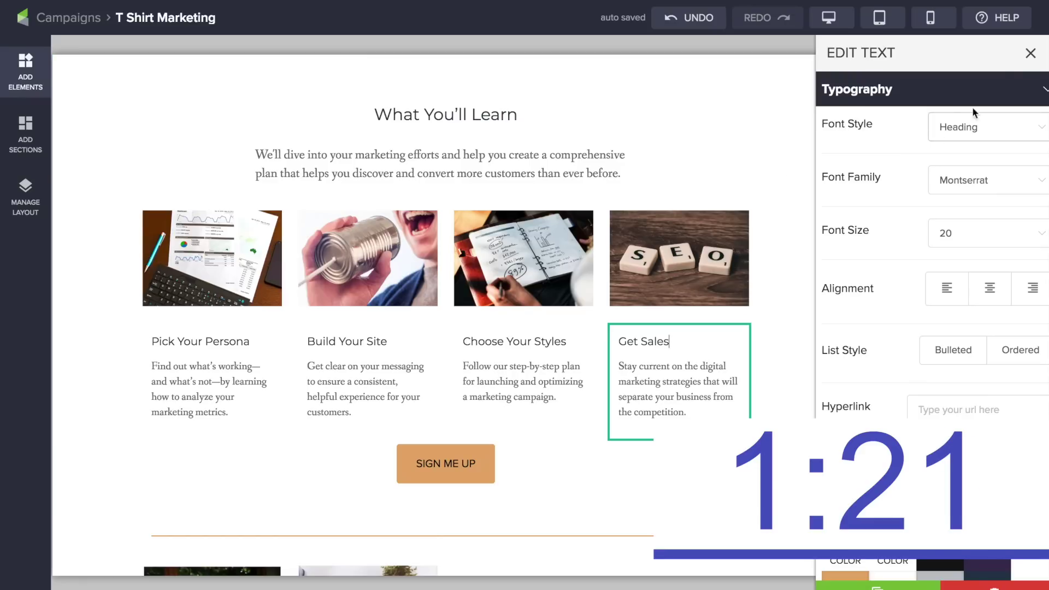
pyautogui.click(1029, 54)
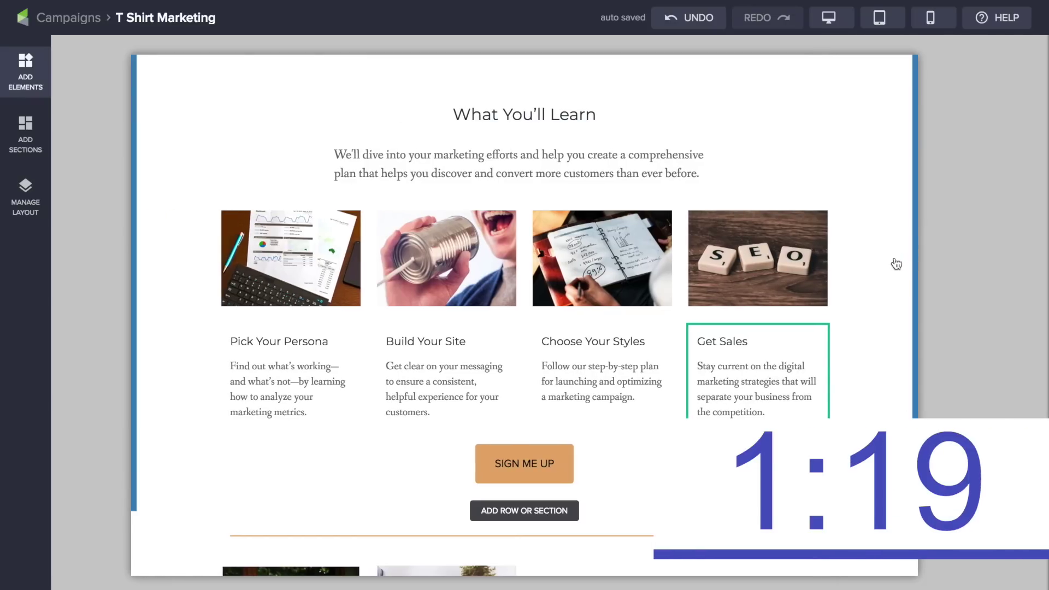
pyautogui.click(896, 264)
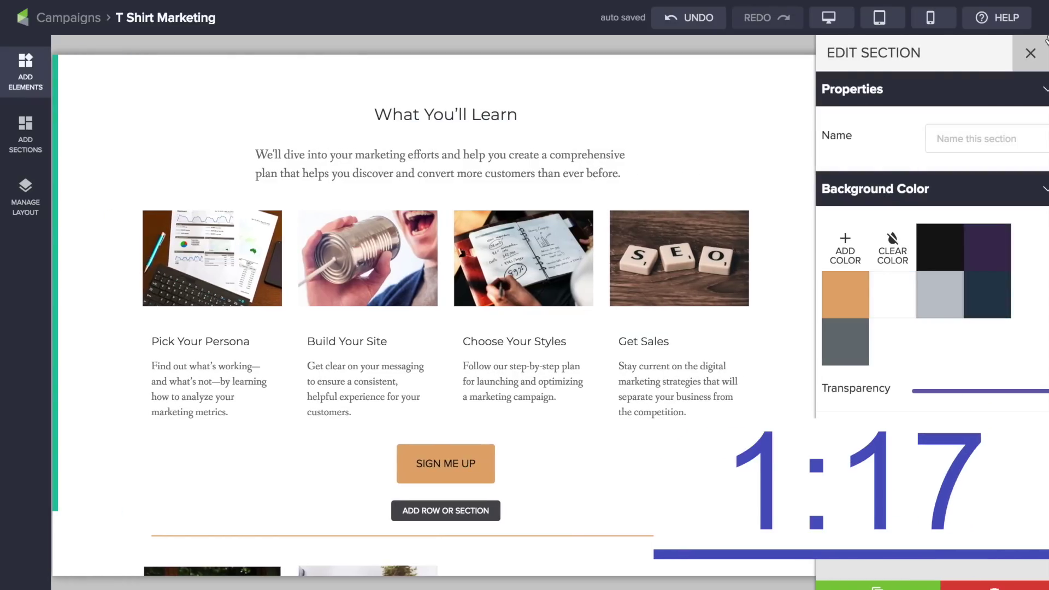
pyautogui.click(1031, 53)
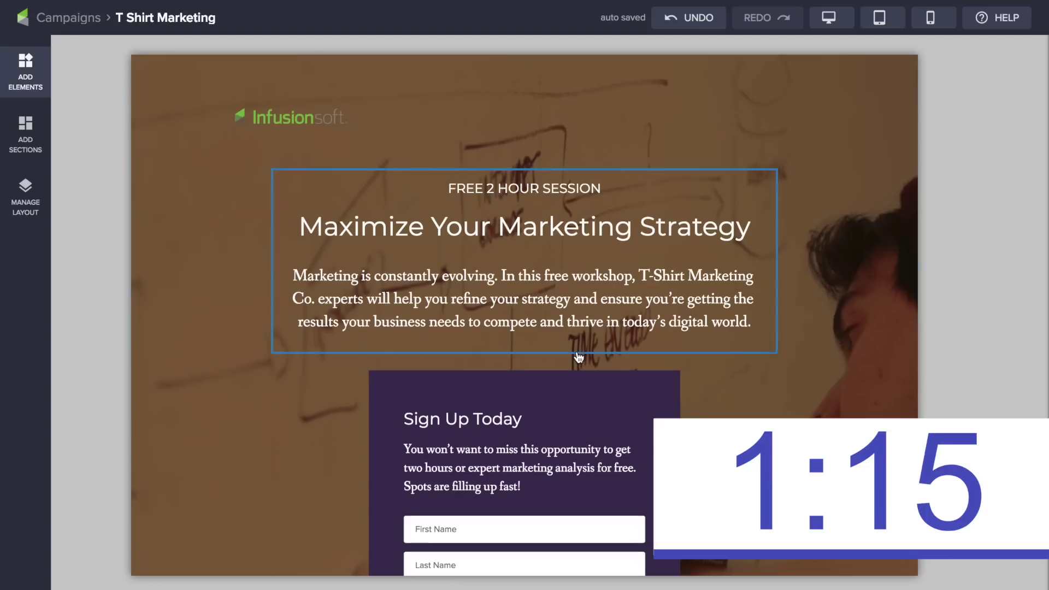
pyautogui.scroll(-3, 579, 358)
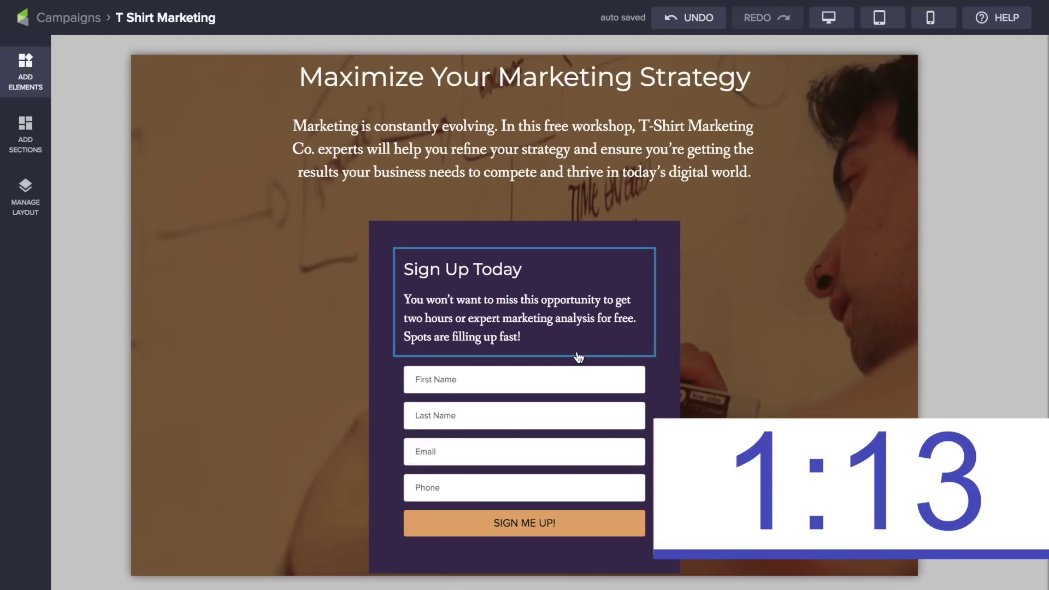
pyautogui.scroll(1, 579, 357)
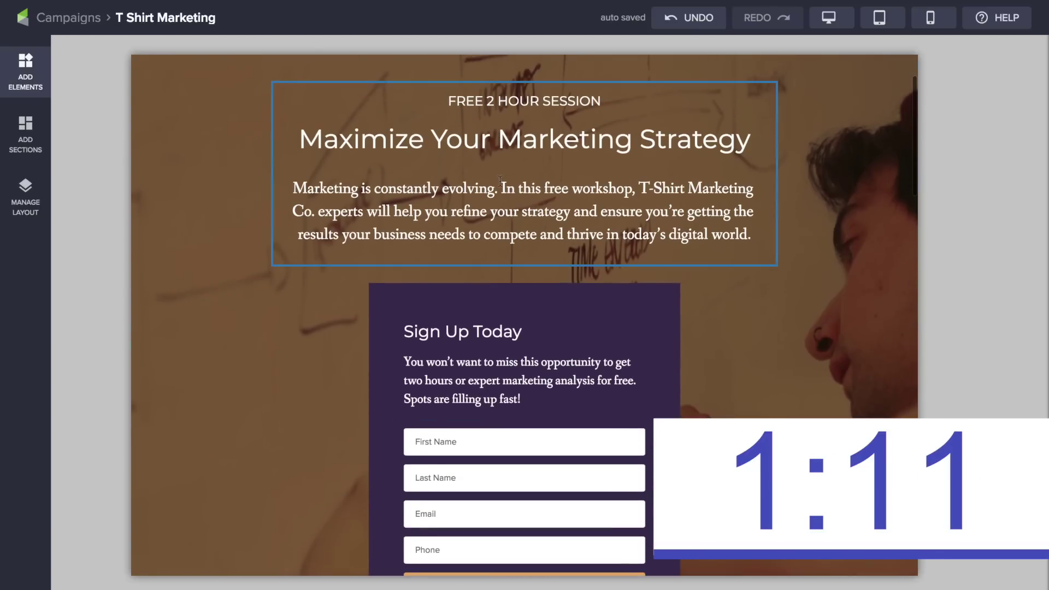
pyautogui.scroll(-10, 206, 426)
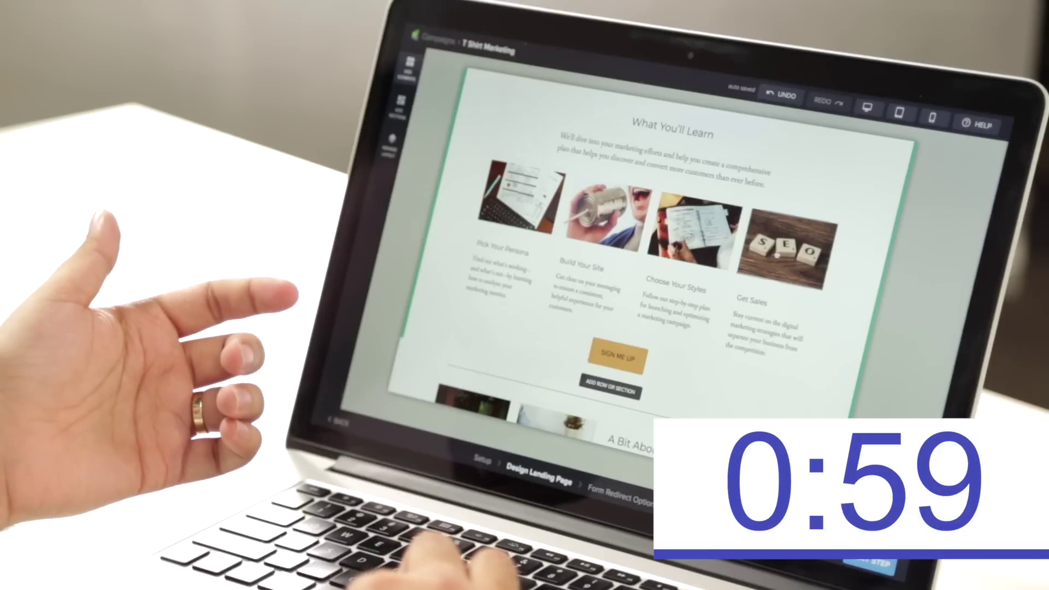
pyautogui.scroll(-1, 765, 298)
pyautogui.scroll(-3, 765, 298)
pyautogui.scroll(10, 766, 298)
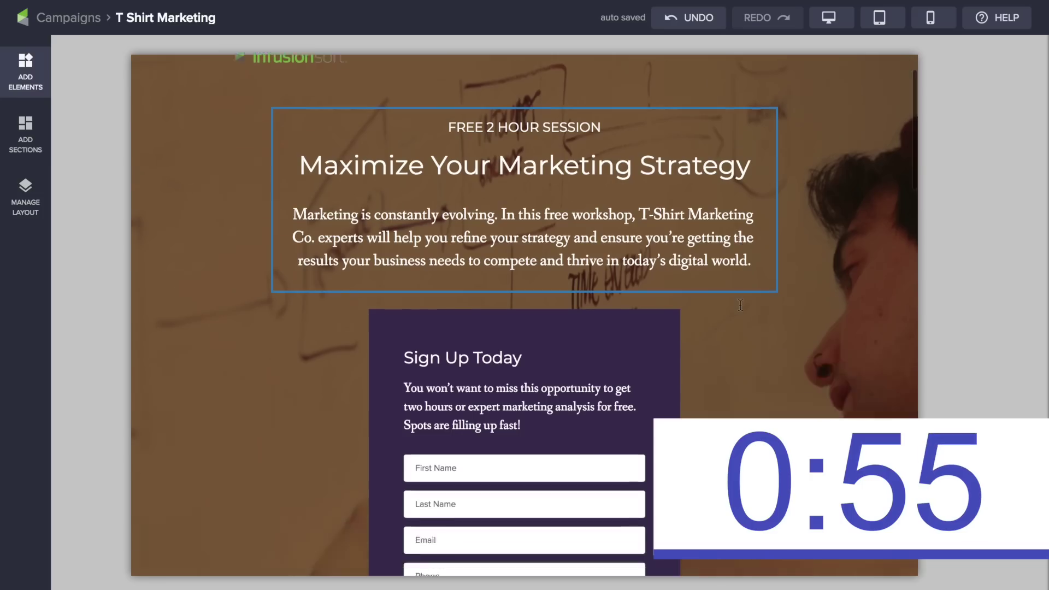
pyautogui.scroll(-10, 741, 305)
pyautogui.scroll(8, 740, 306)
pyautogui.scroll(6, 740, 309)
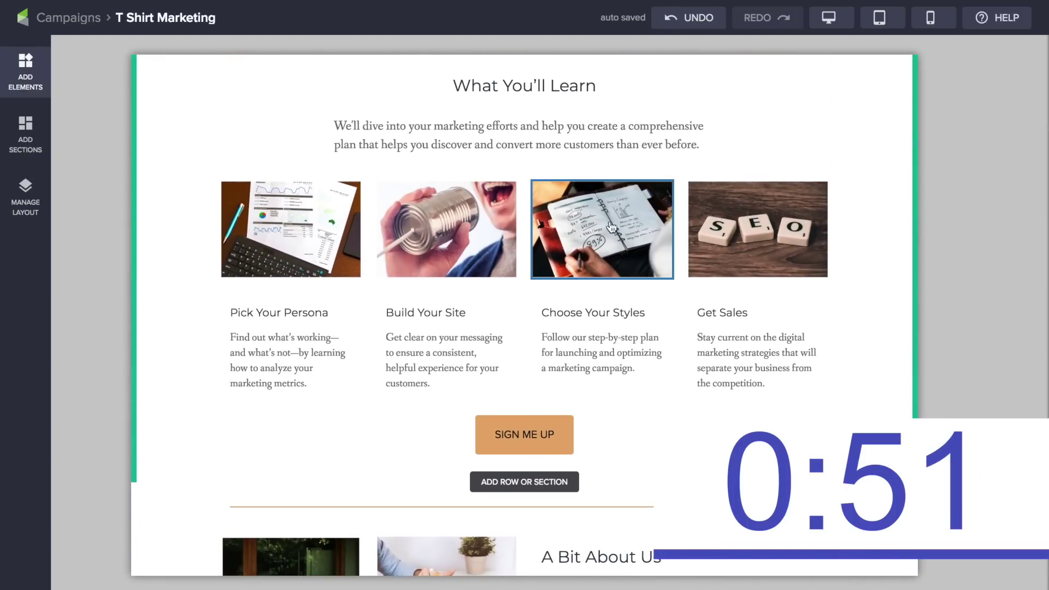
# Step: Replace the tin-can photo with the royalty-free 'NEW PRODUCT' laptop image from a 'website' search
pyautogui.click(483, 245)
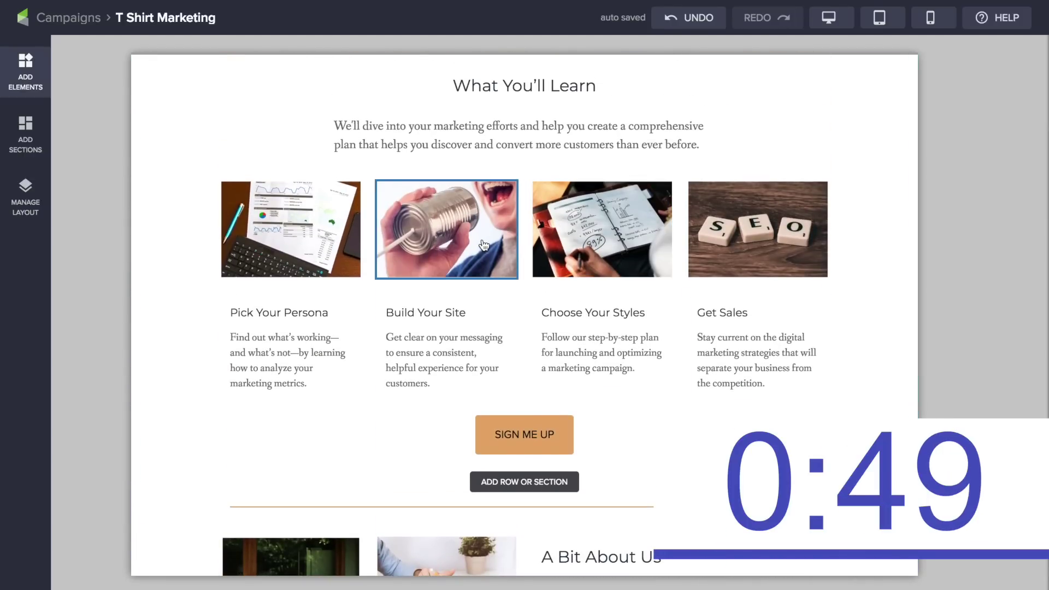
pyautogui.moveTo(969, 401)
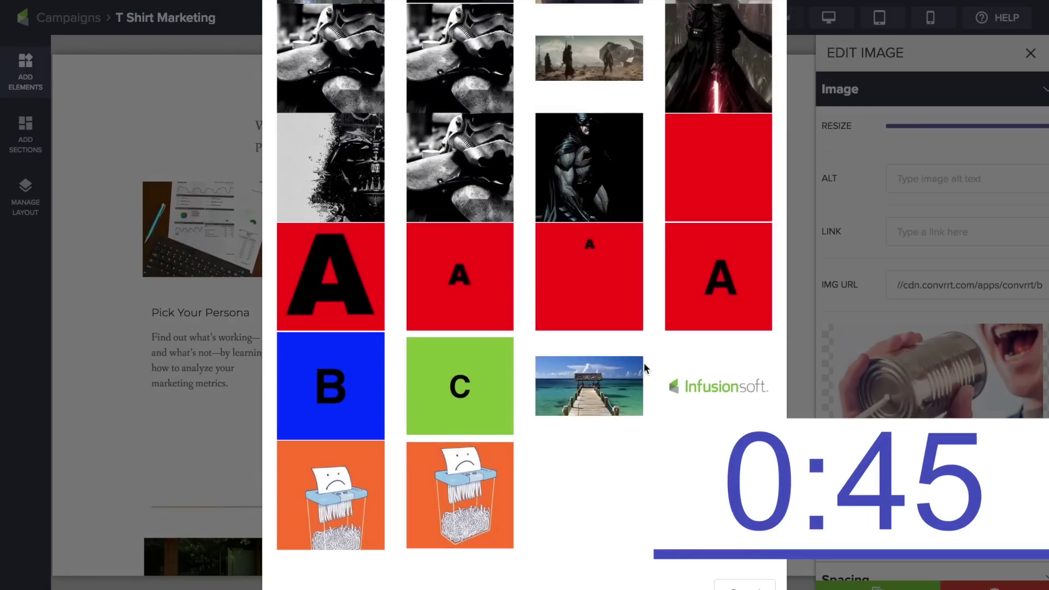
pyautogui.scroll(10, 644, 362)
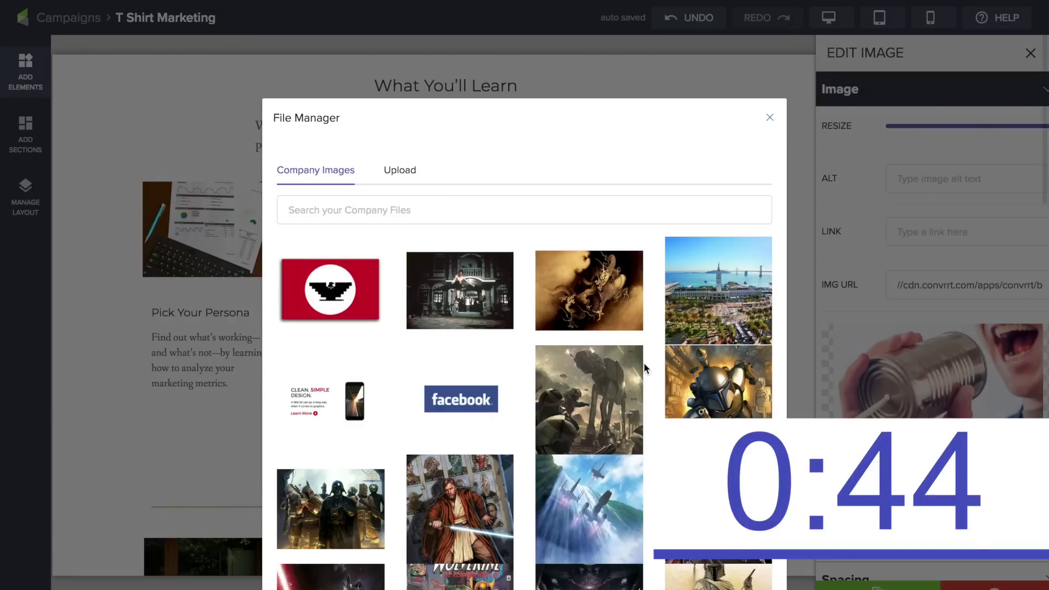
pyautogui.click(398, 172)
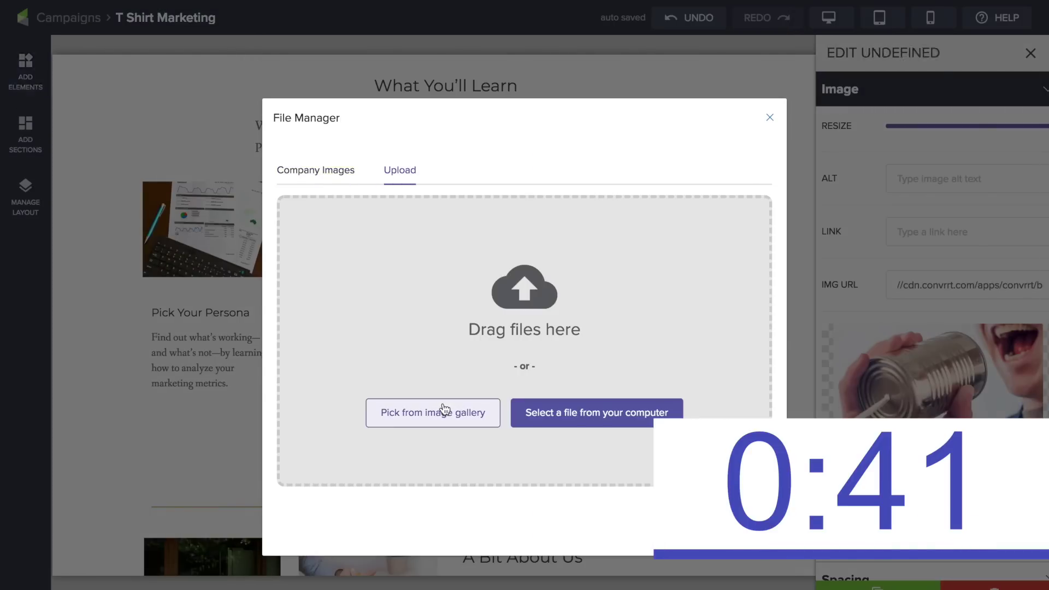
pyautogui.click(445, 411)
pyautogui.click(123, 93)
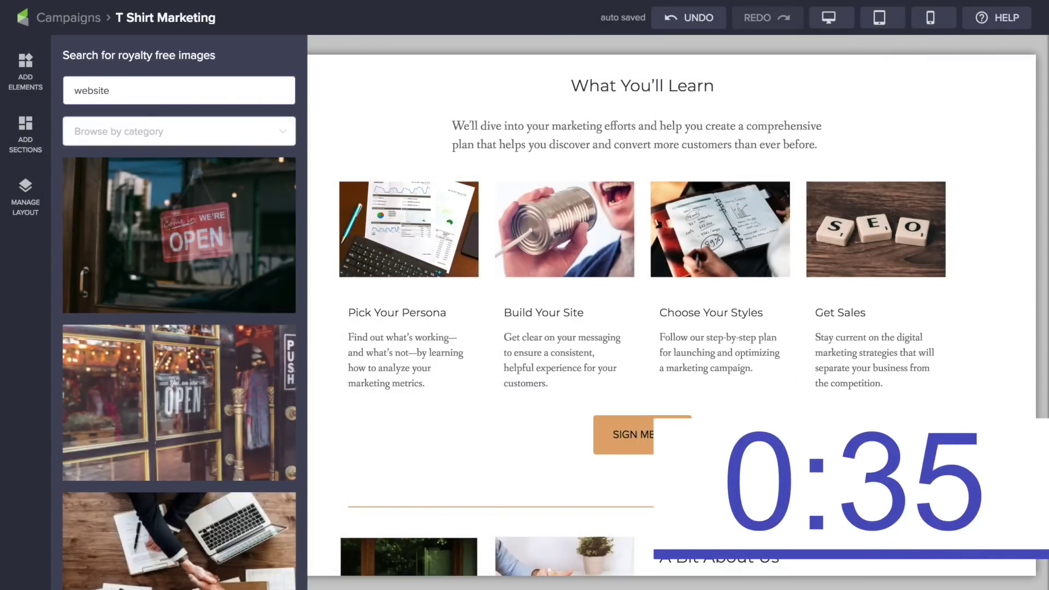
pyautogui.press('Return')
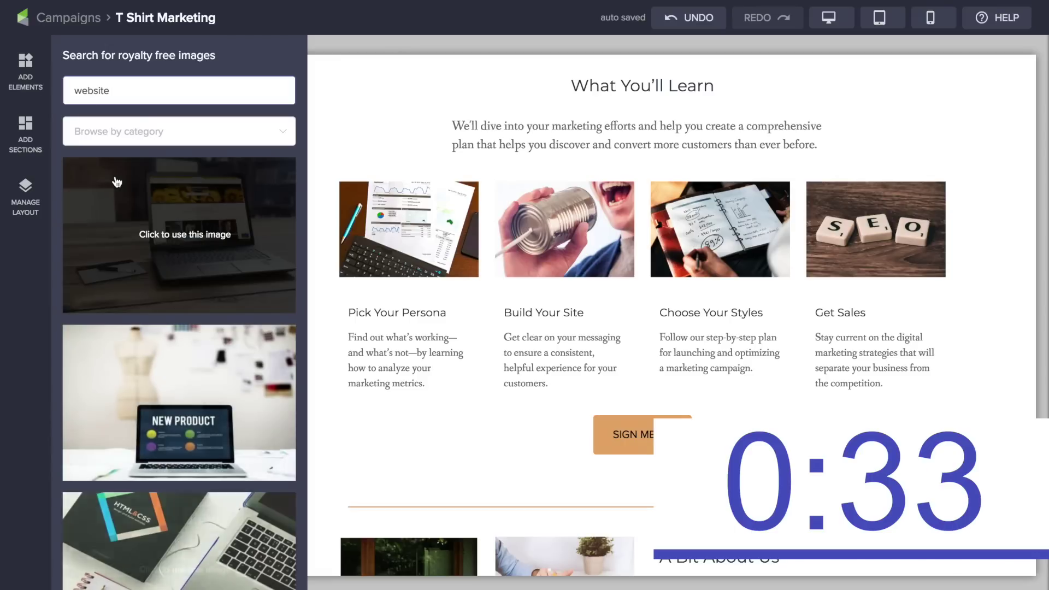
pyautogui.click(207, 449)
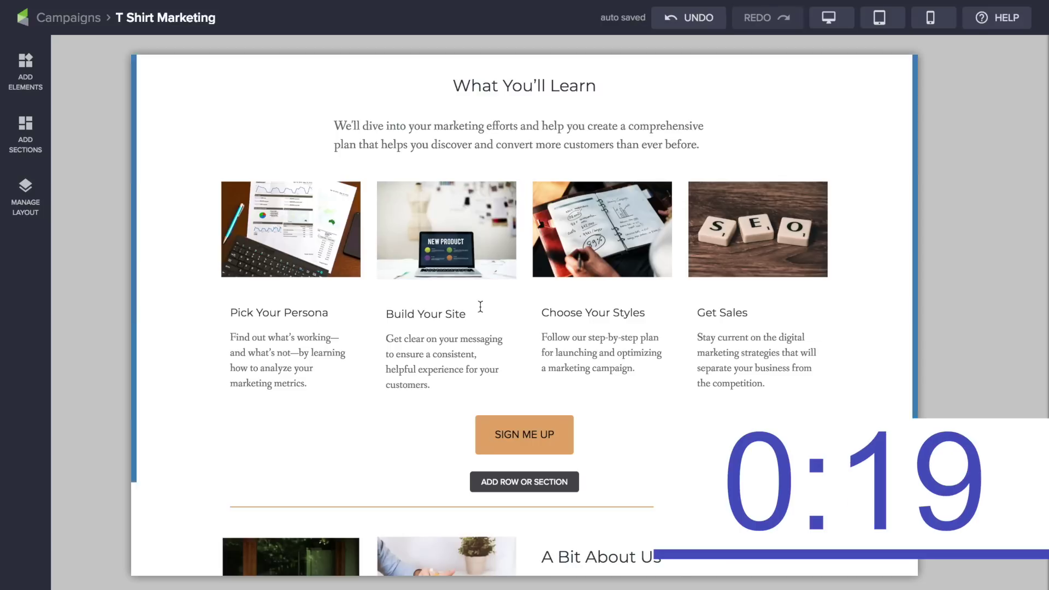
# Step: Add a thank-you page for form visitors, publish, and view the live T Shirt Marketing page
pyautogui.scroll(-3, 485, 312)
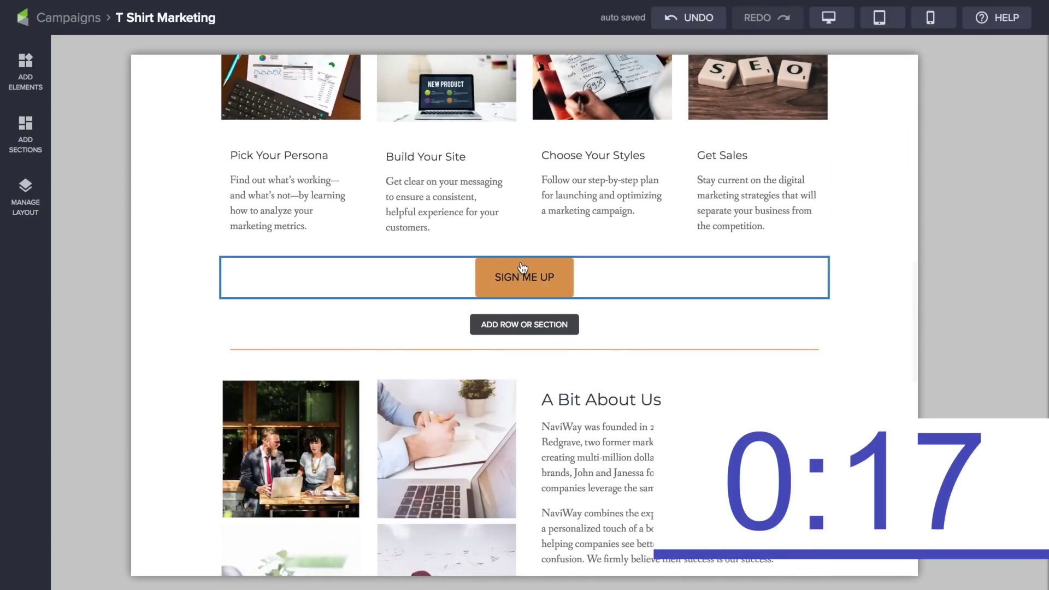
pyautogui.scroll(-5, 520, 270)
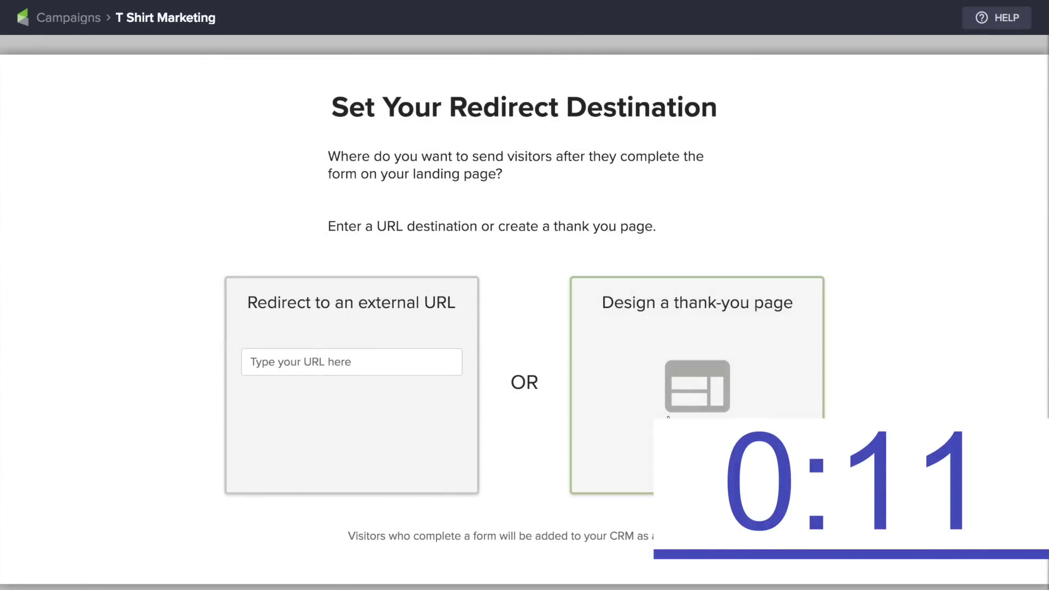
pyautogui.click(698, 386)
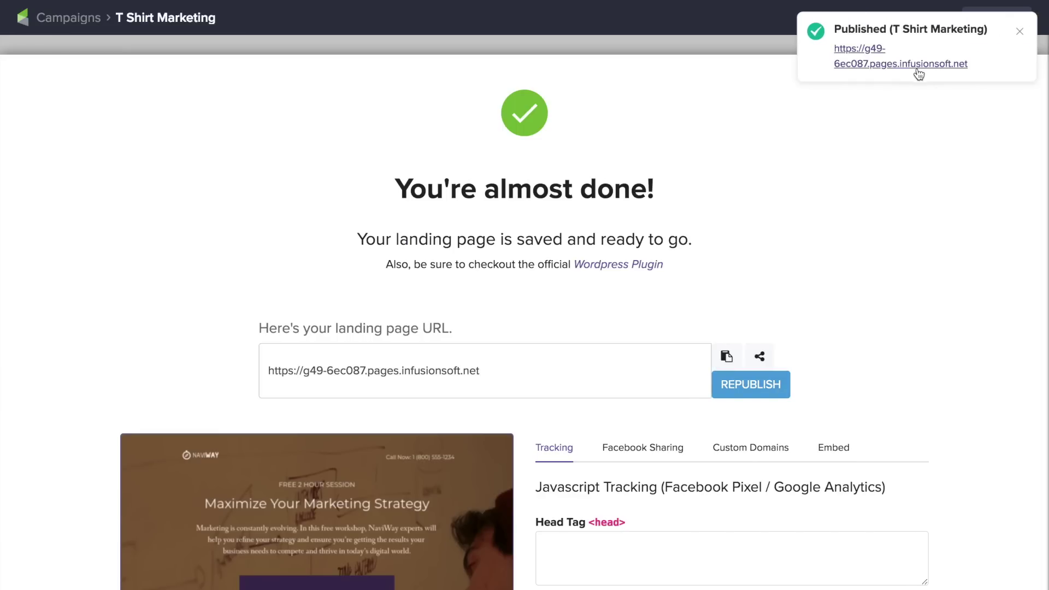
pyautogui.click(920, 74)
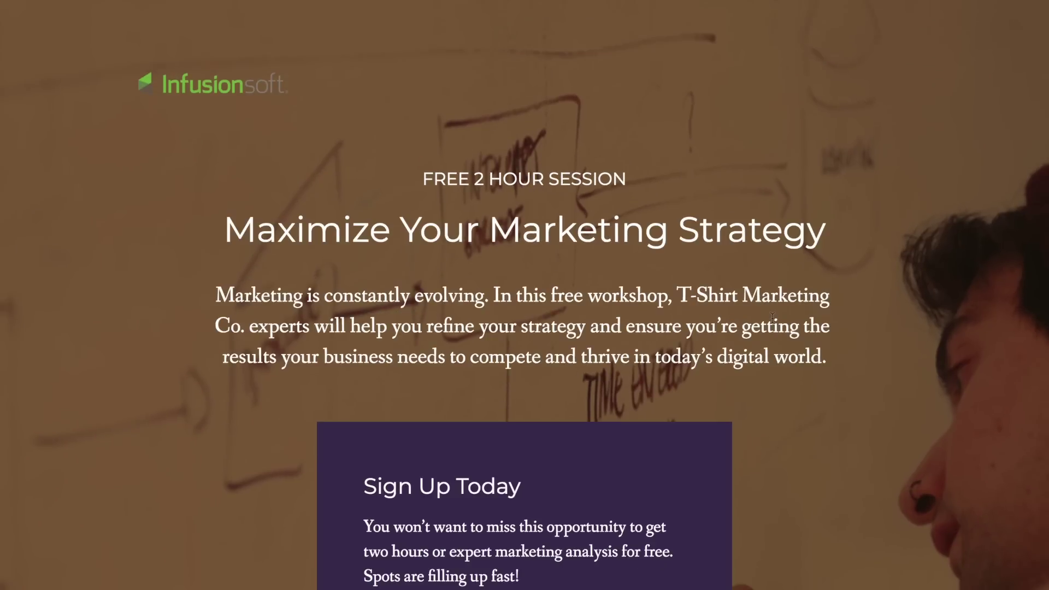
pyautogui.scroll(-20, 773, 316)
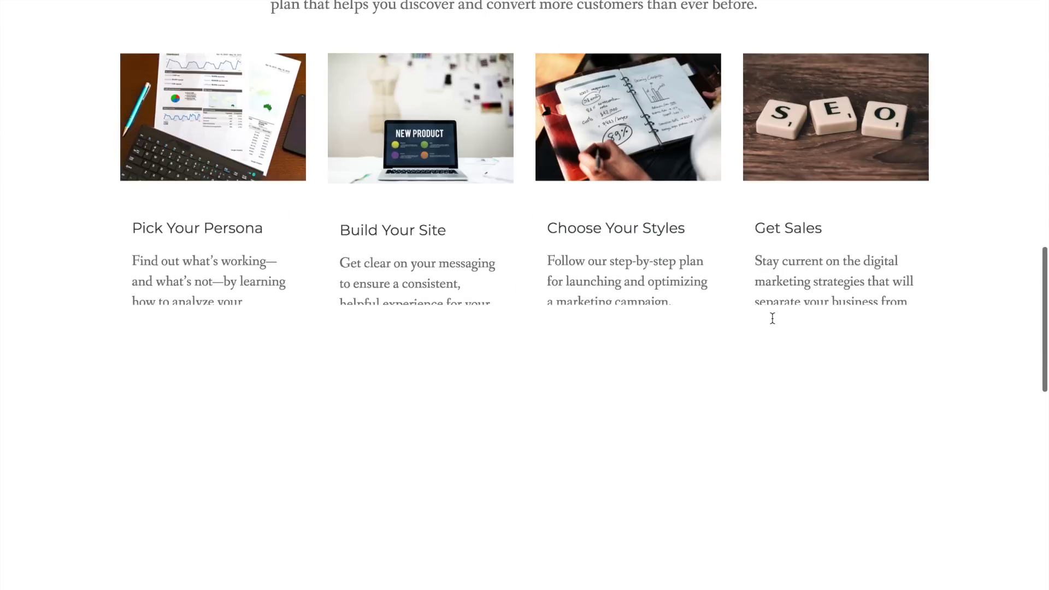